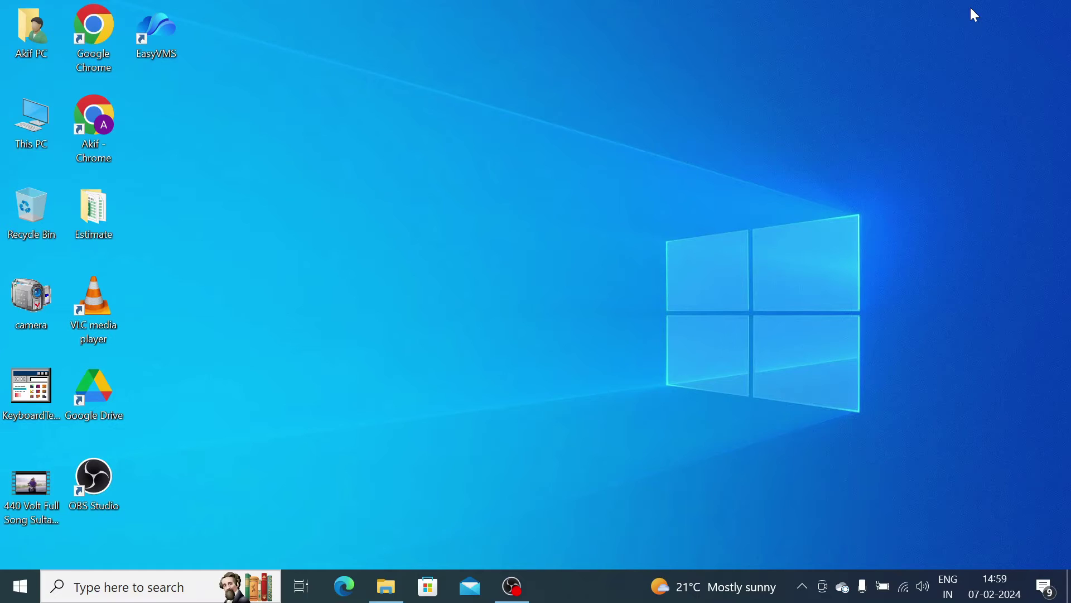
Step: Launch Chrome, search Google for 'Camhi pro for PC', and scroll to the CCTV DESK result
double_click(97, 141)
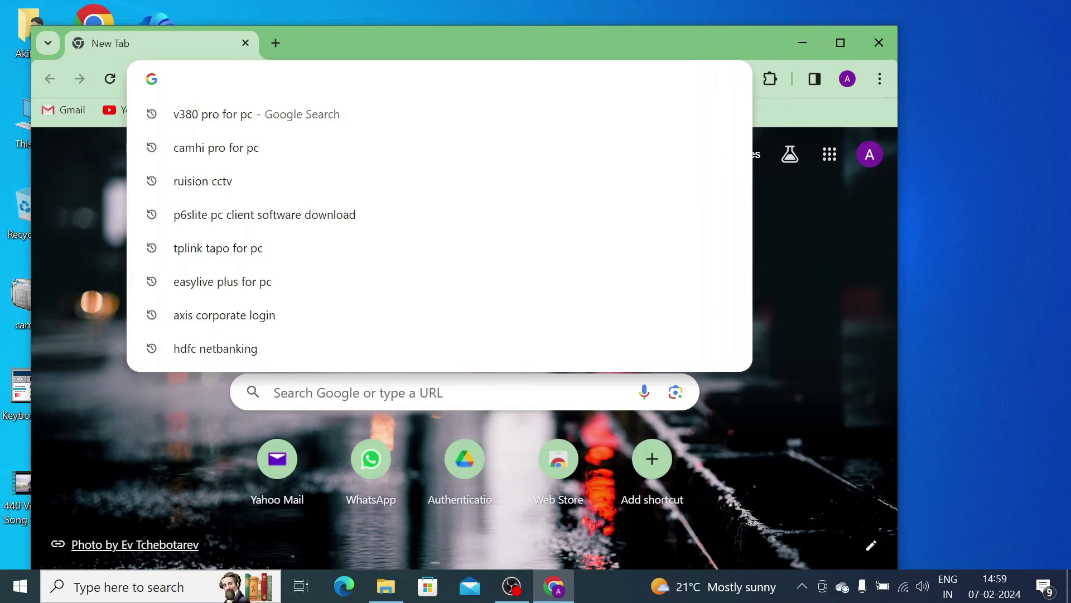
text(camhi)
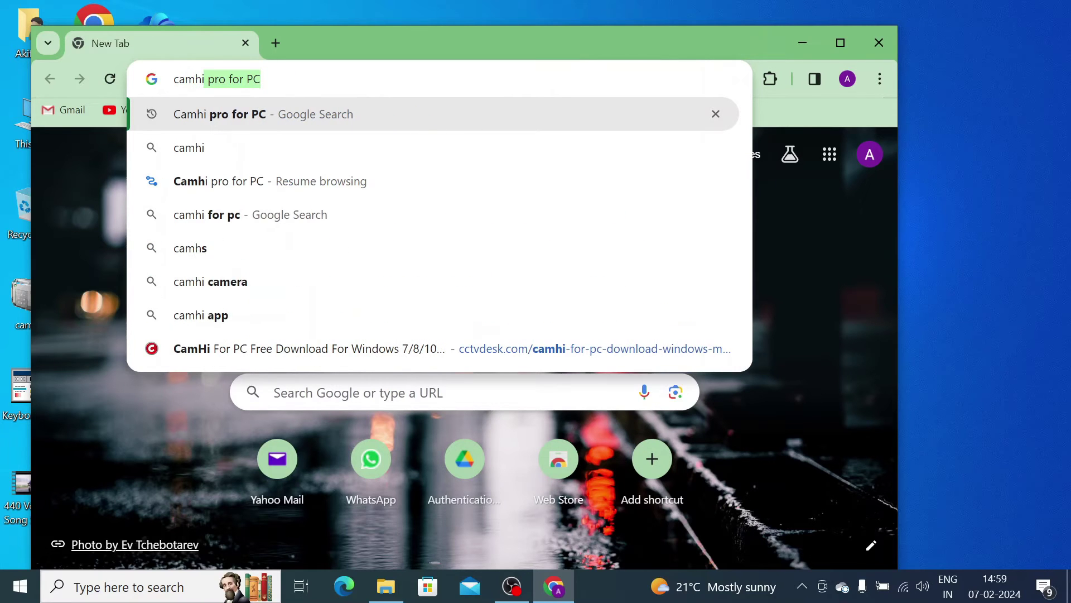
key(Right)
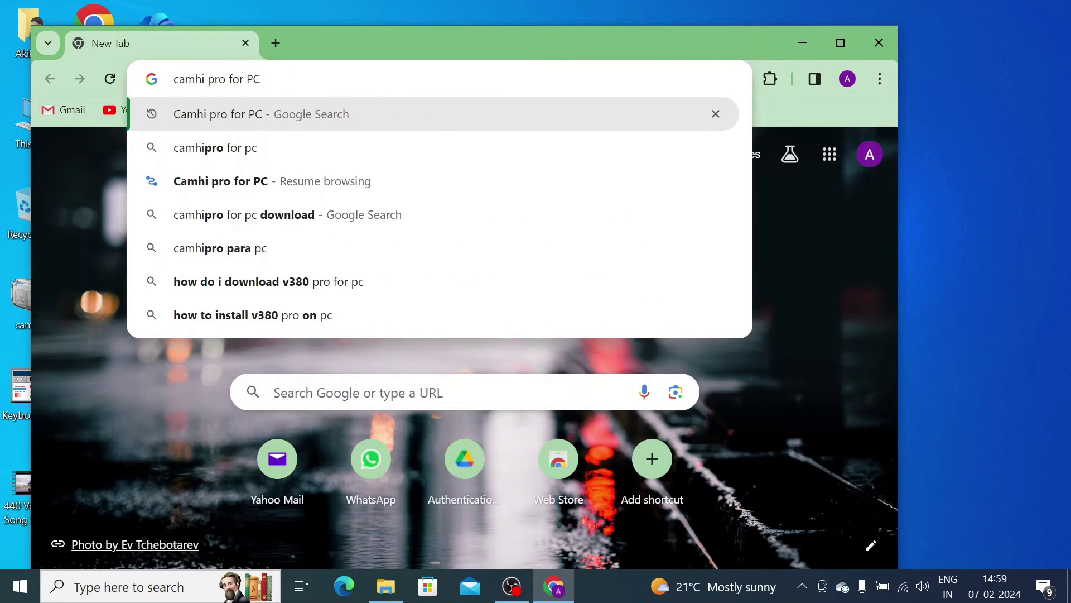
key(Return)
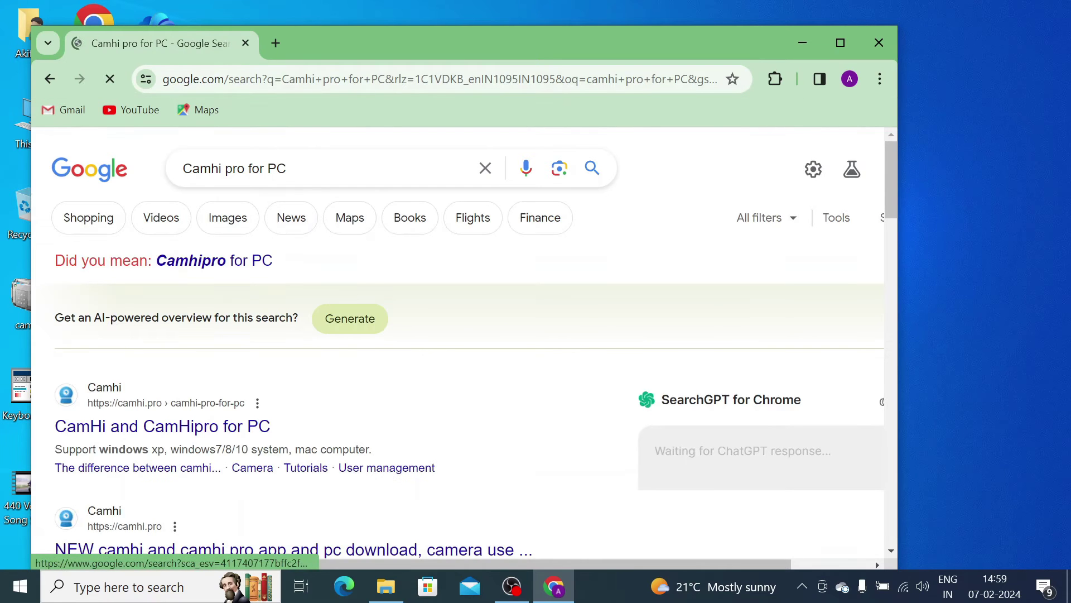
scroll(251, 485, down, 3)
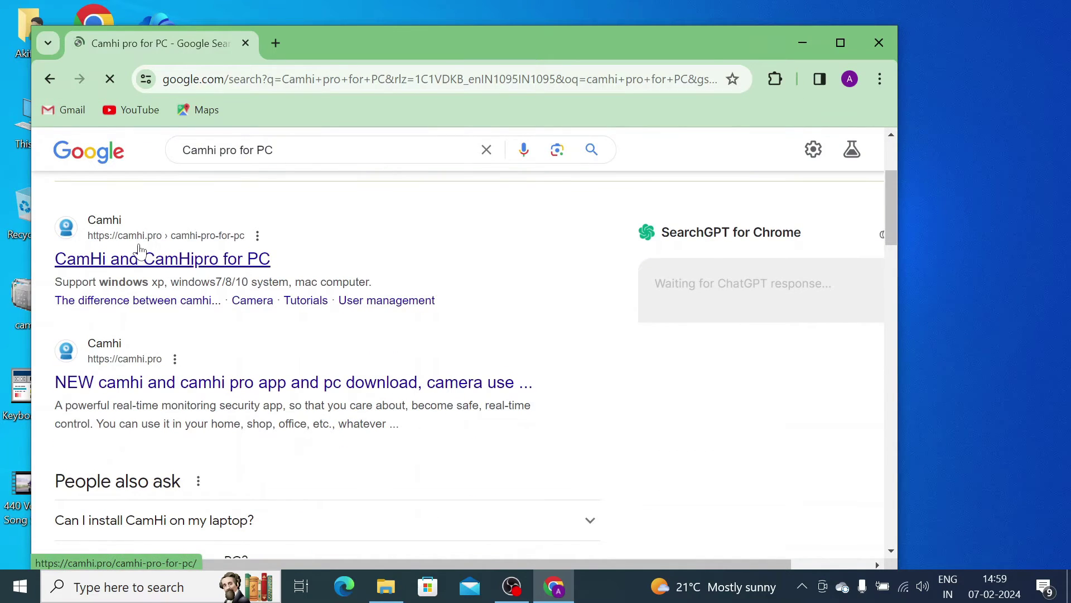
scroll(144, 272, down, 10)
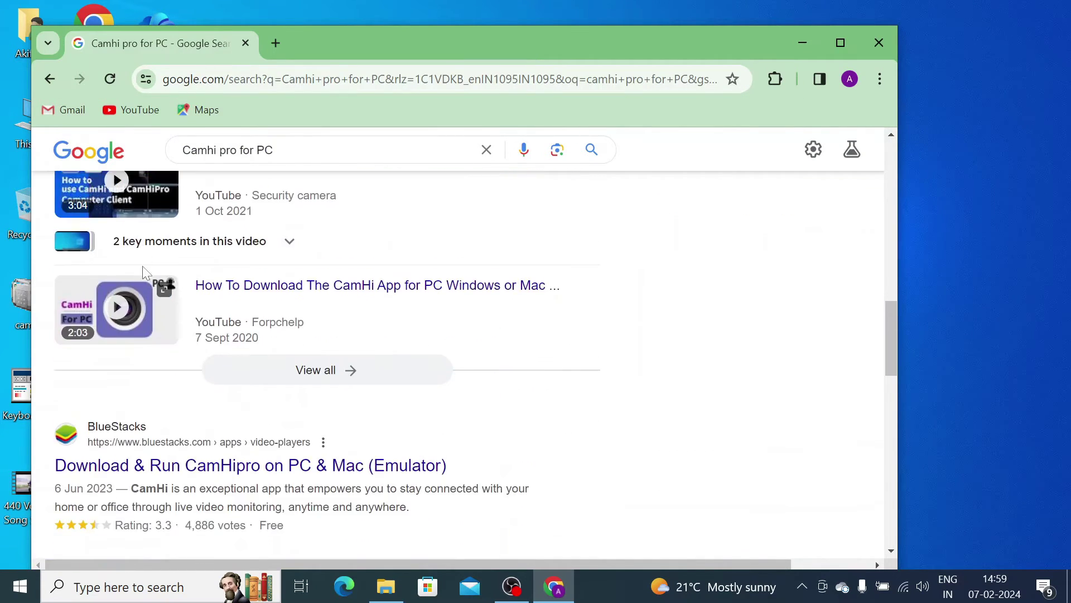
scroll(144, 273, down, 6)
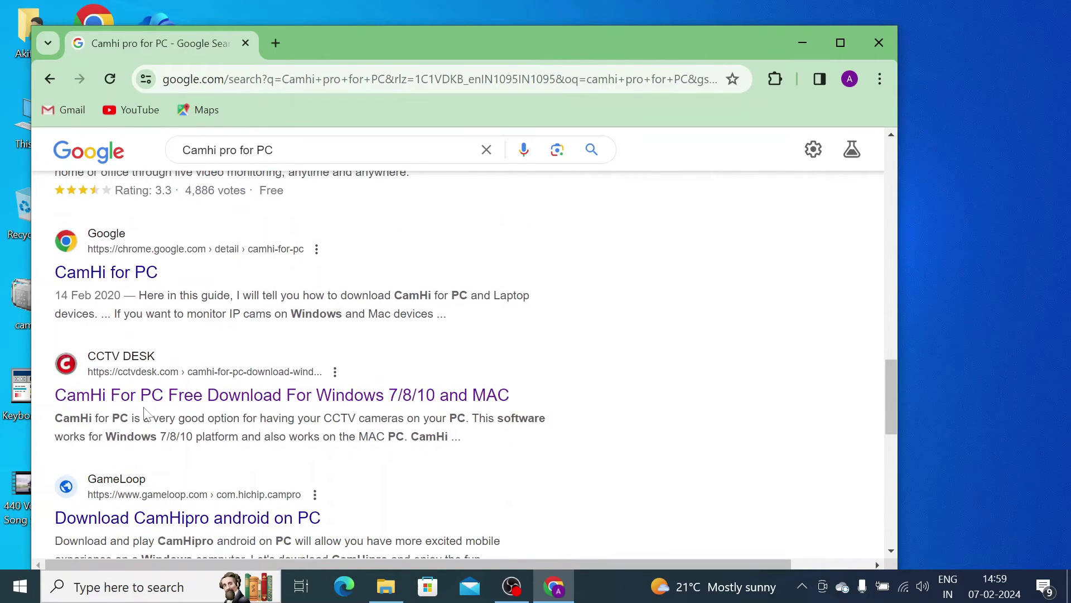
Step: Open the CCTV DESK CamHi for PC article and review its installation screenshots, returning to the download links
click(190, 409)
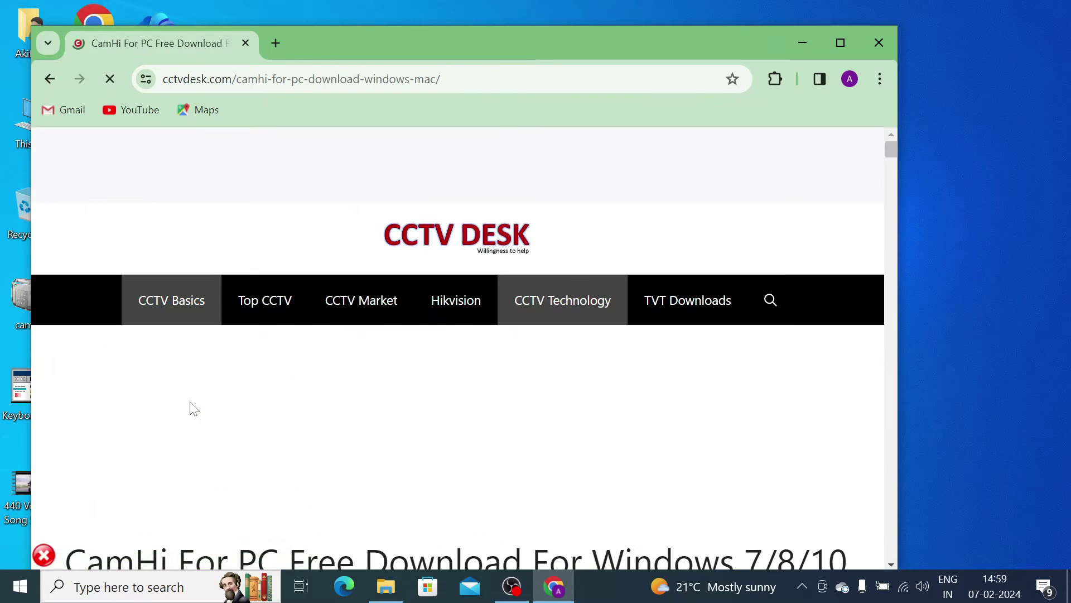
scroll(237, 417, down, 8)
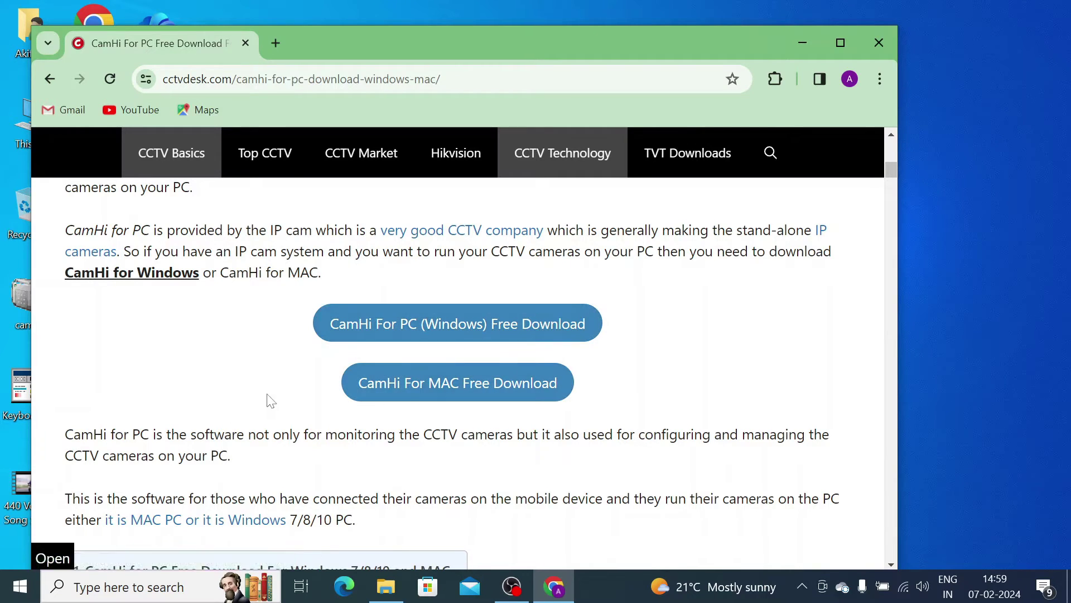
scroll(268, 400, down, 5)
scroll(268, 399, down, 15)
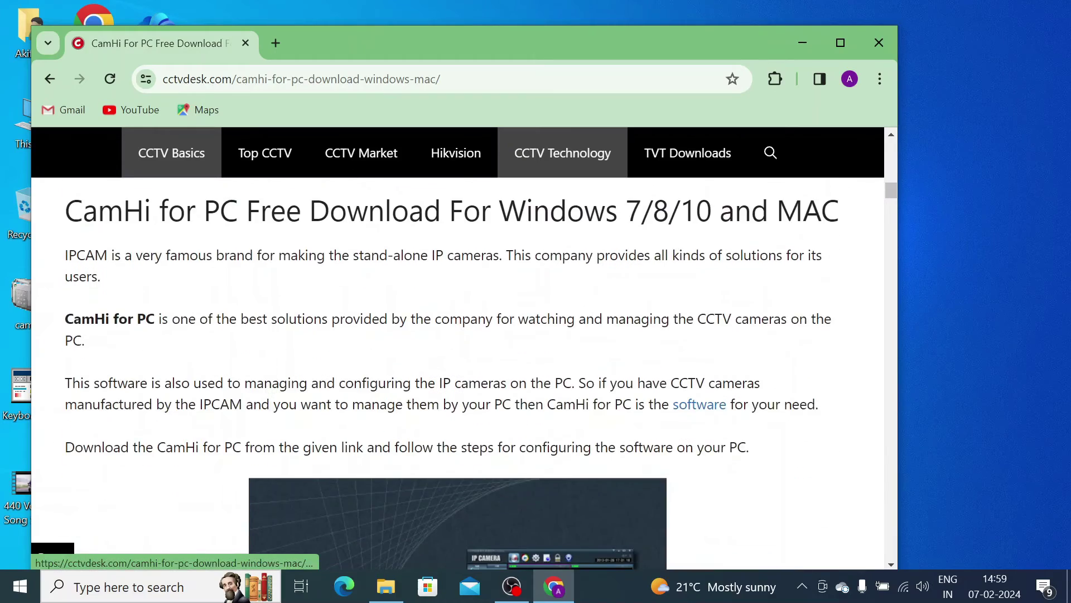
scroll(269, 399, down, 20)
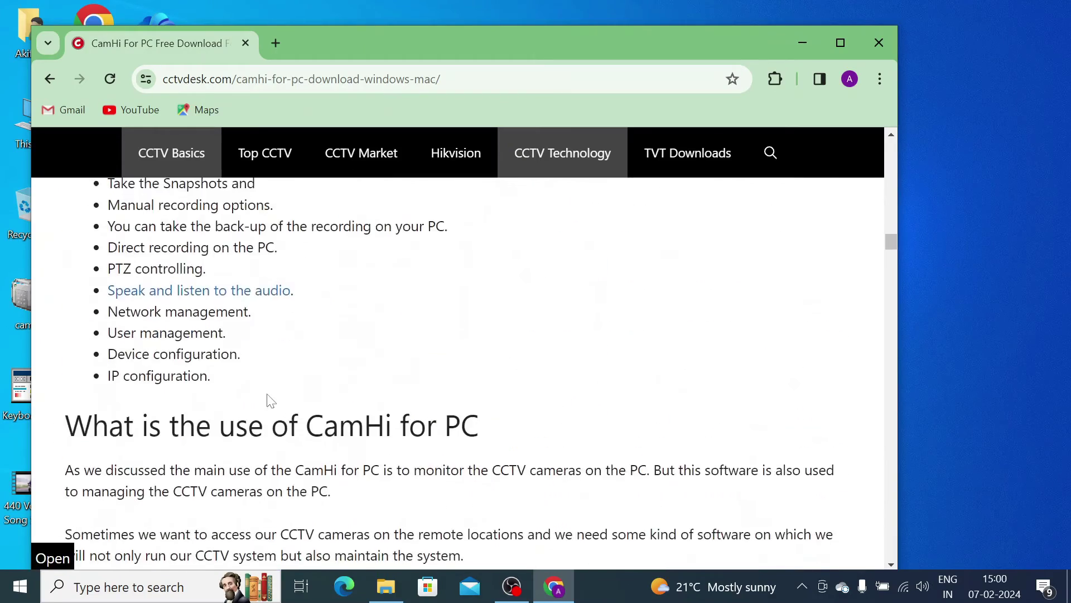
scroll(269, 400, down, 10)
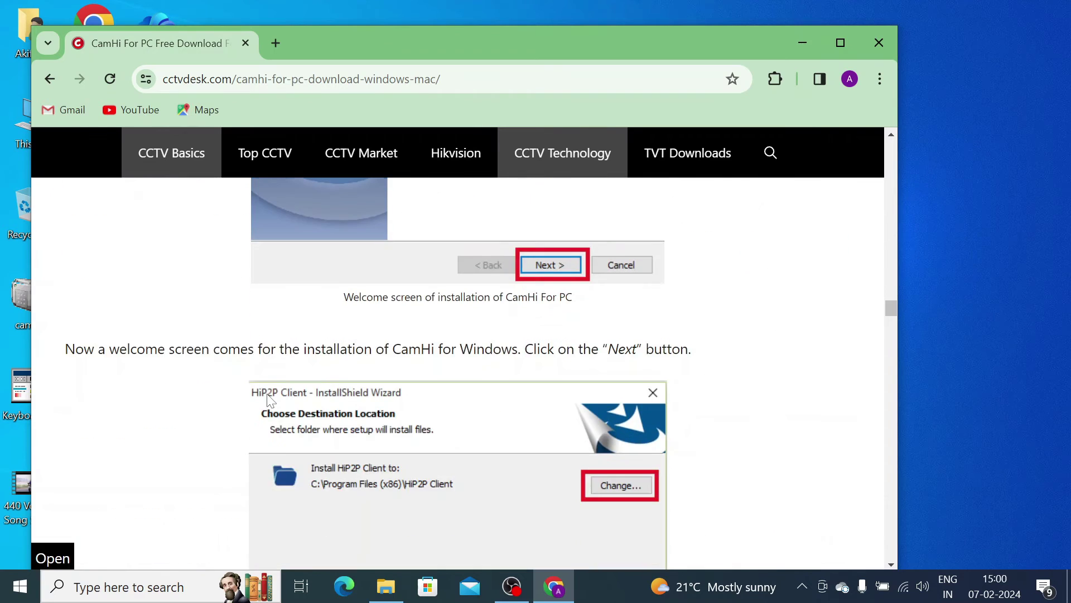
scroll(268, 399, down, 10)
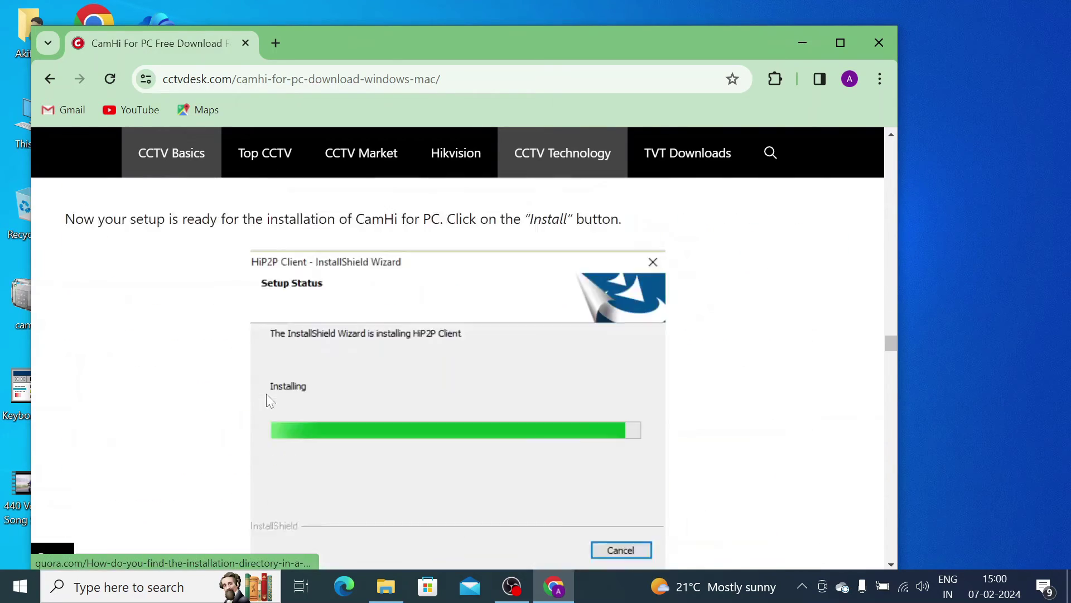
scroll(266, 393, down, 12)
scroll(266, 393, up, 18)
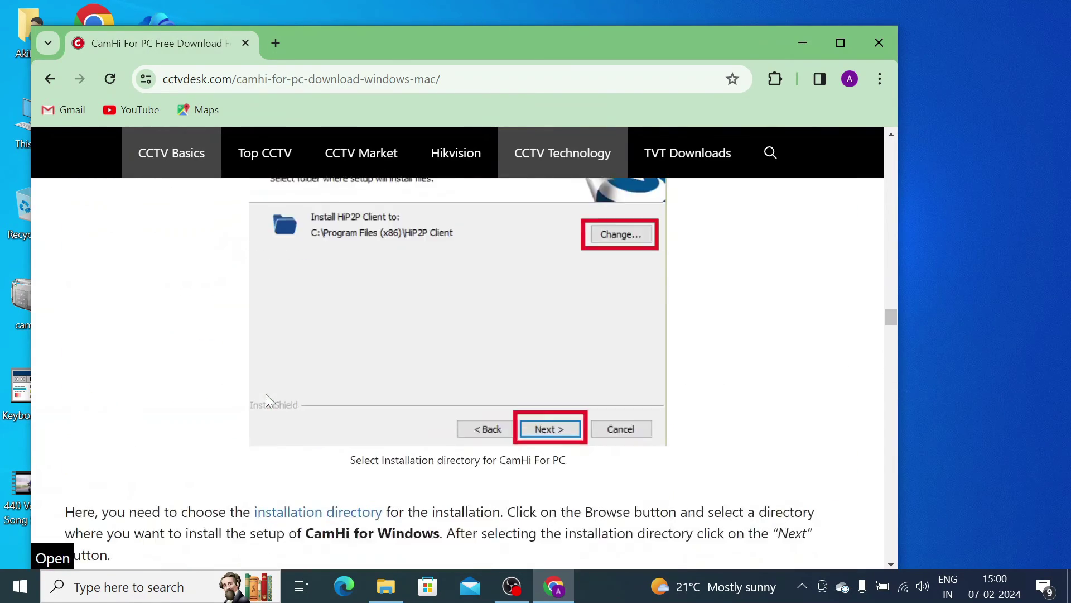
scroll(266, 393, up, 20)
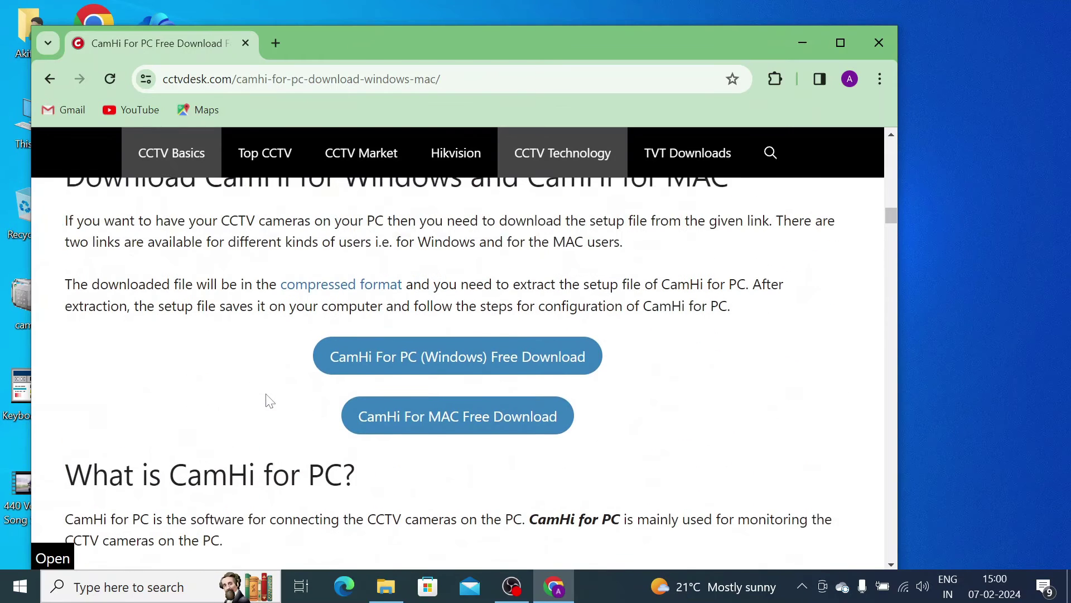
Step: Download CamHi-For-PC(Windows).zip (11.6 MB) and confirm it in Chrome's recent downloads
click(416, 377)
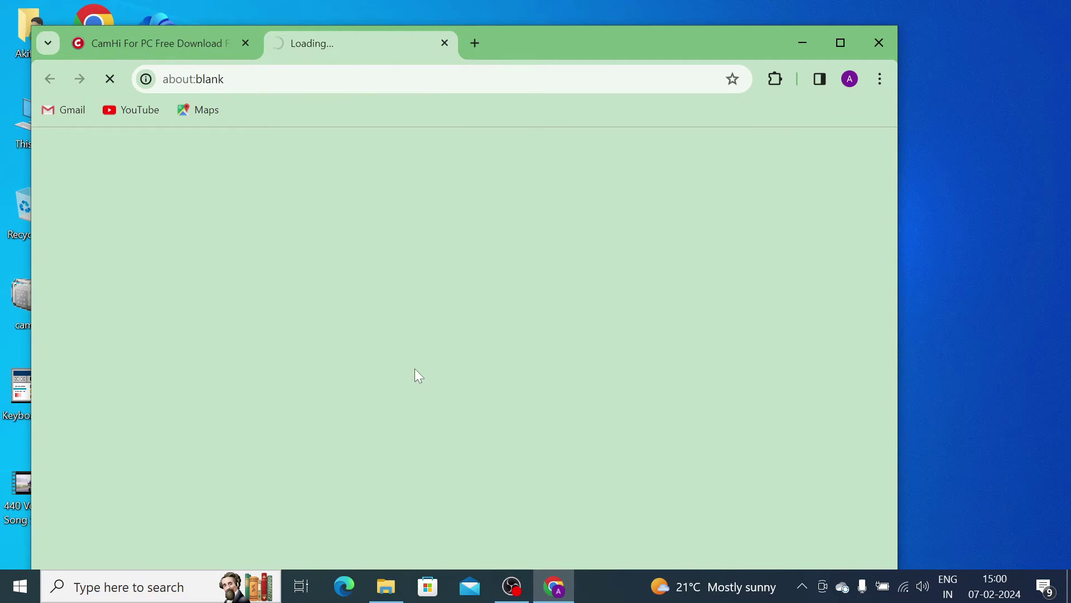
scroll(419, 377, down, 2)
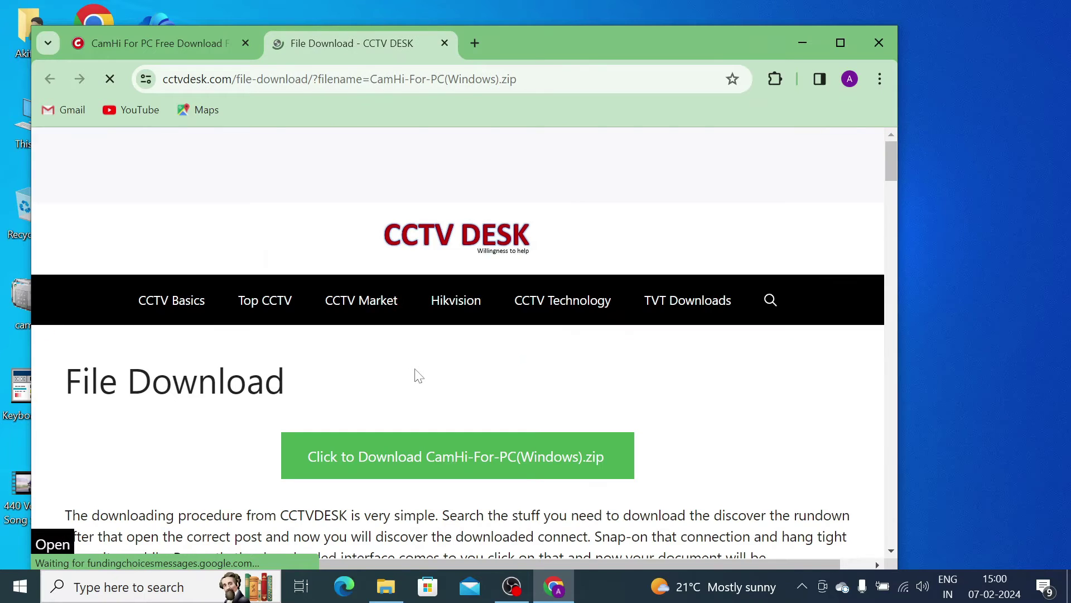
scroll(418, 375, down, 2)
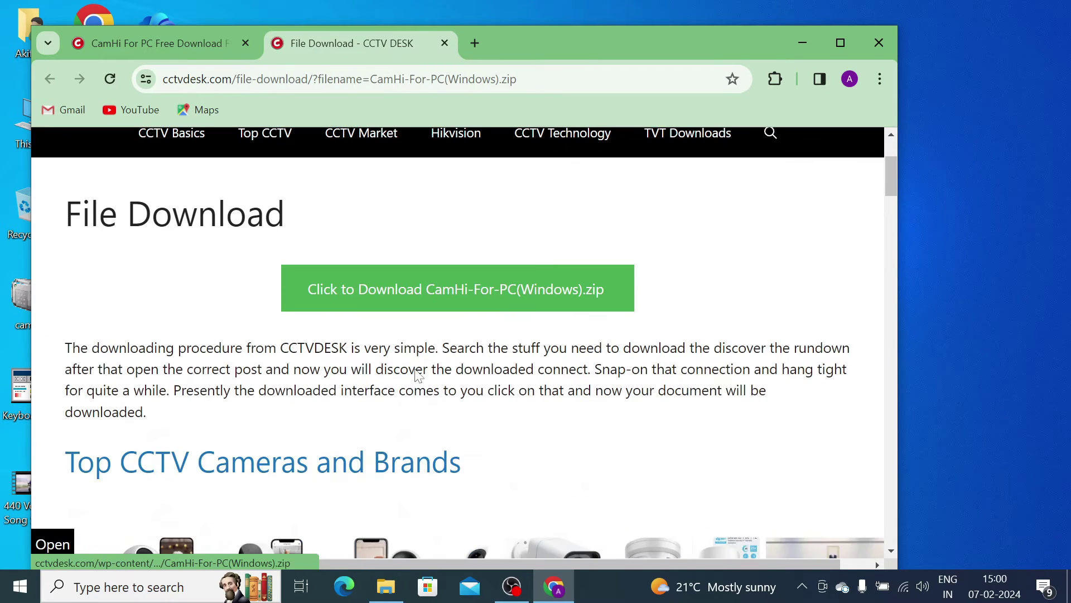
click(426, 304)
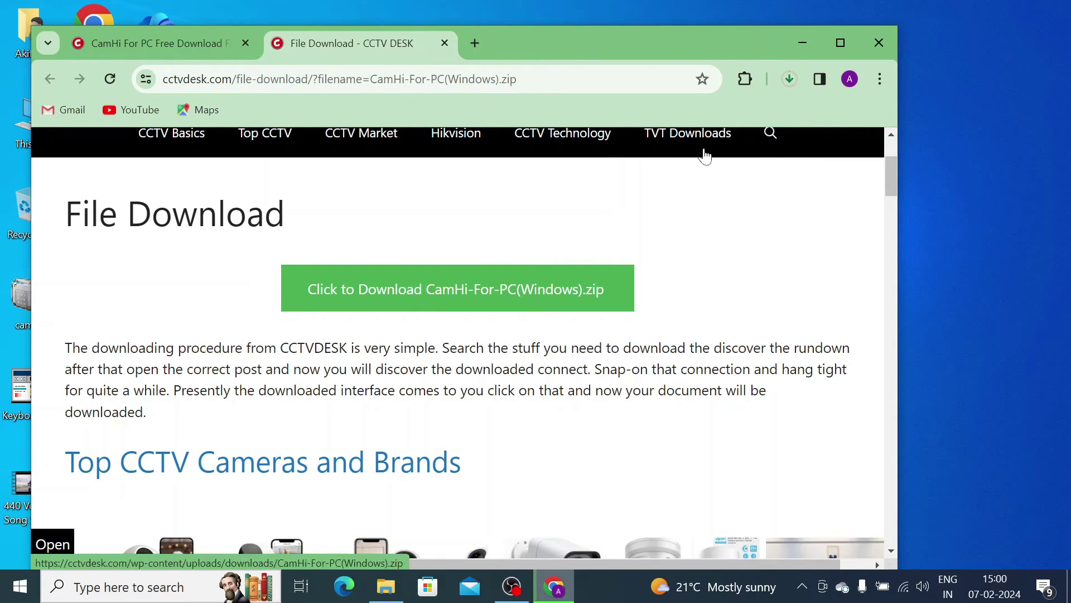
click(784, 78)
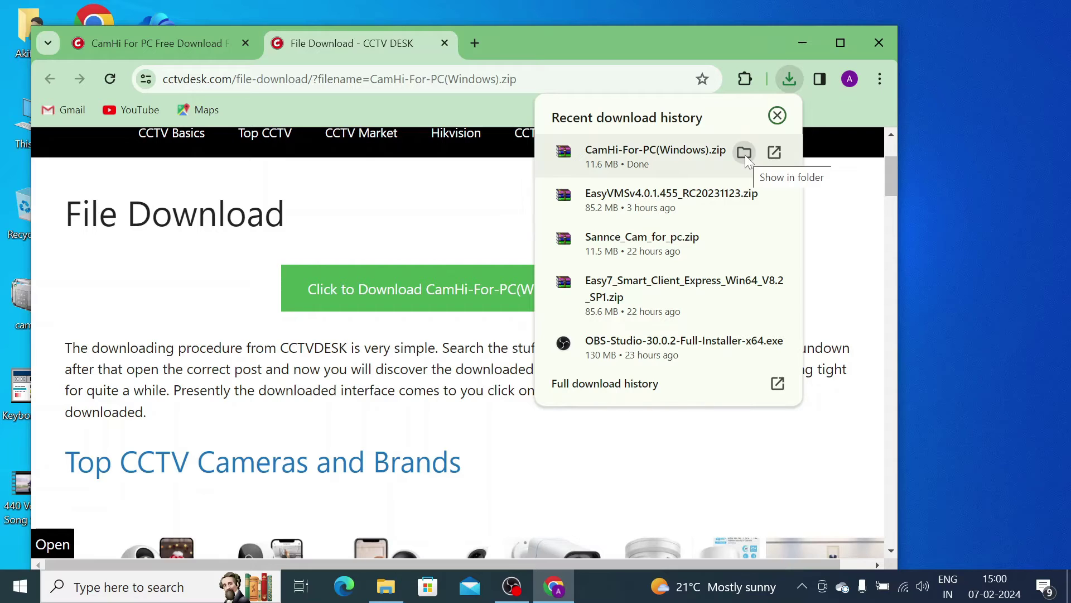
Step: Extract the downloaded CamHi zip into its own CamHi-For-PC(Windows) folder
click(745, 154)
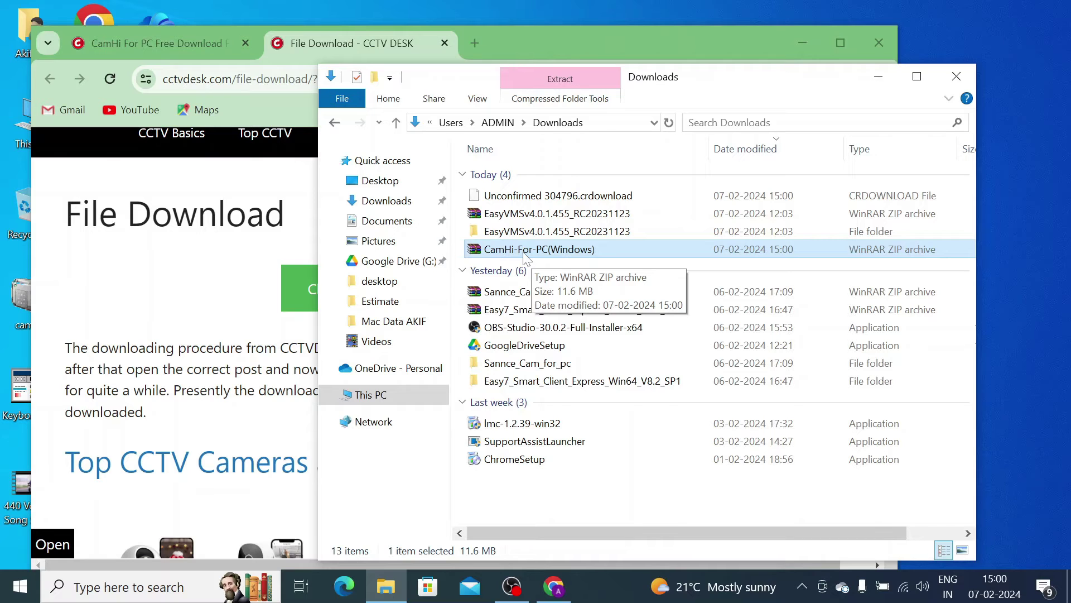
right_click(525, 251)
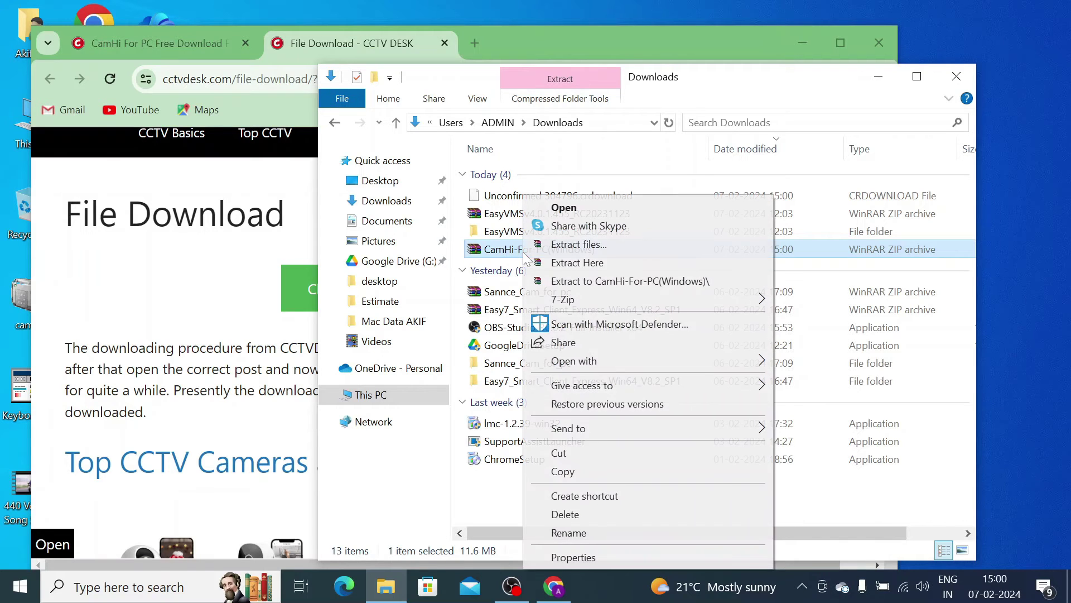
click(567, 282)
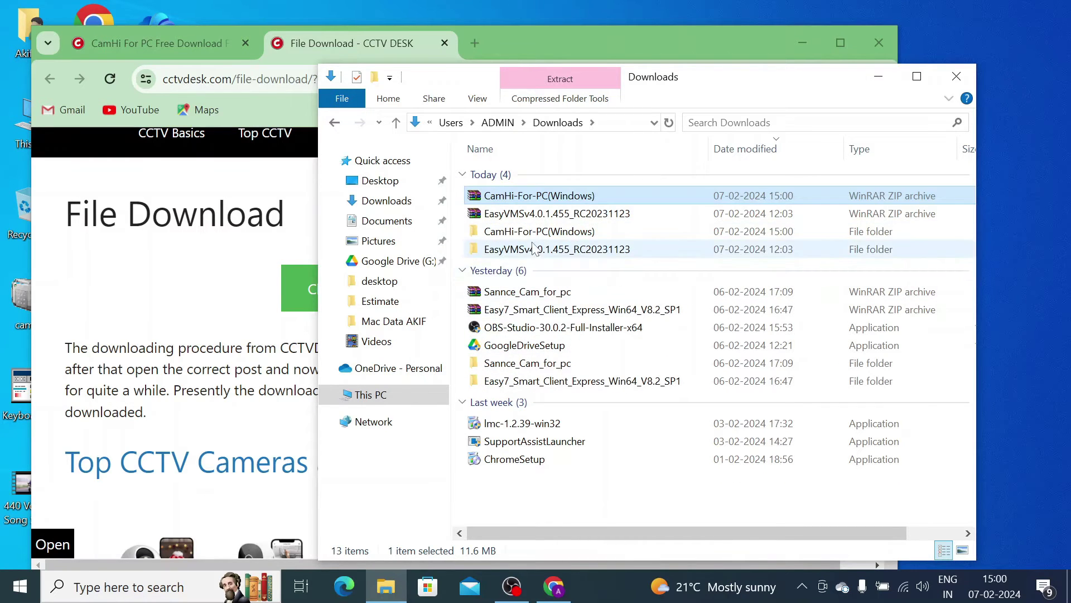
Step: Open the extracted folder and bring up options for HiP2P Client_Setup_H265_v6.4.8.2
double_click(535, 237)
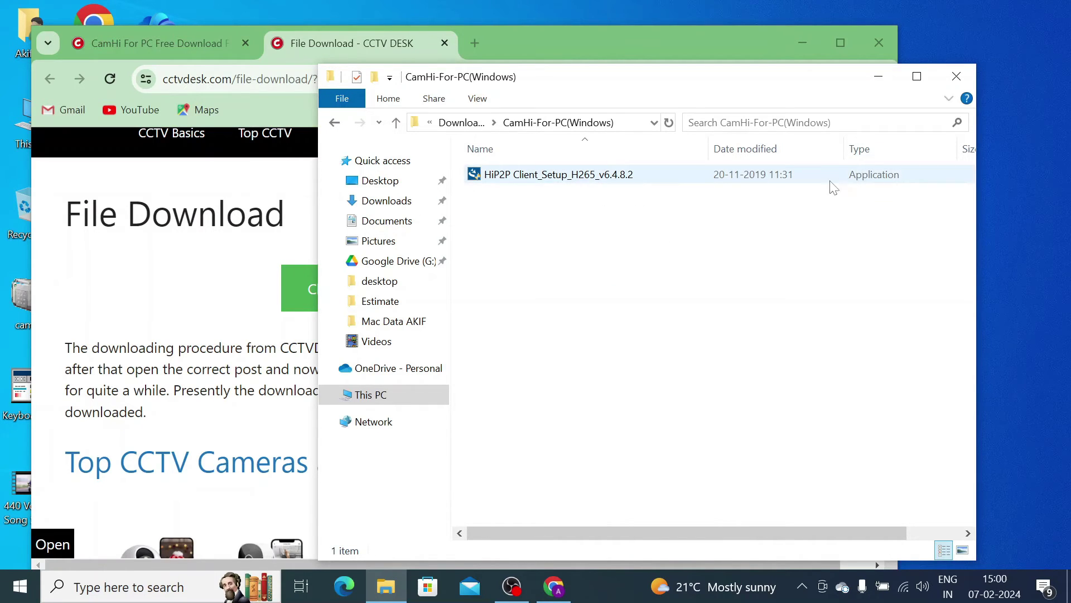
click(552, 180)
right_click(552, 179)
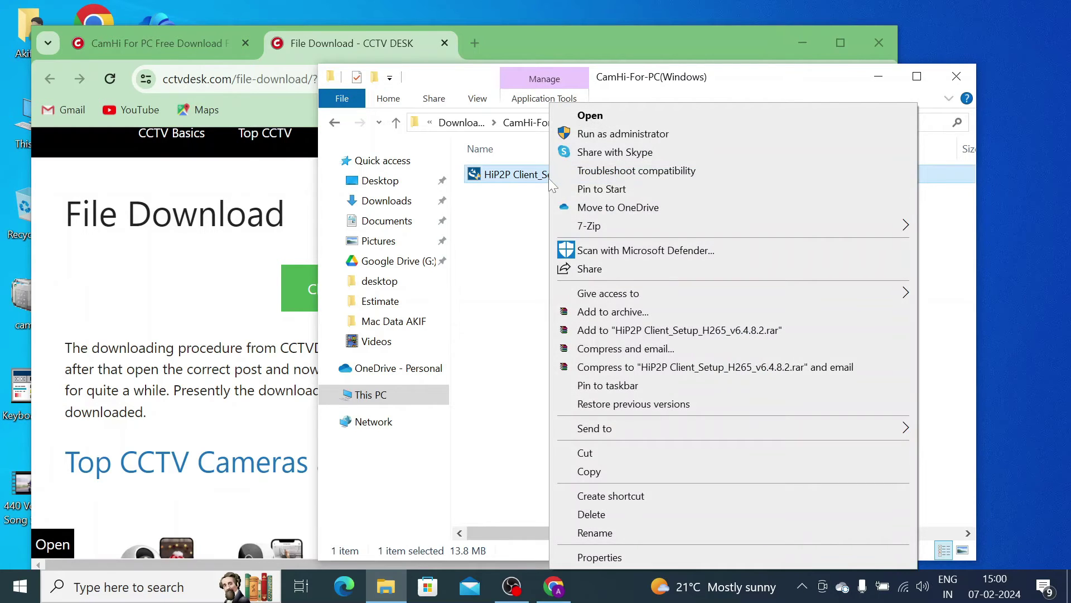
Step: Install HiP2P Client as administrator in English to C:\Program Files (x86)\HiP2P Client
click(613, 140)
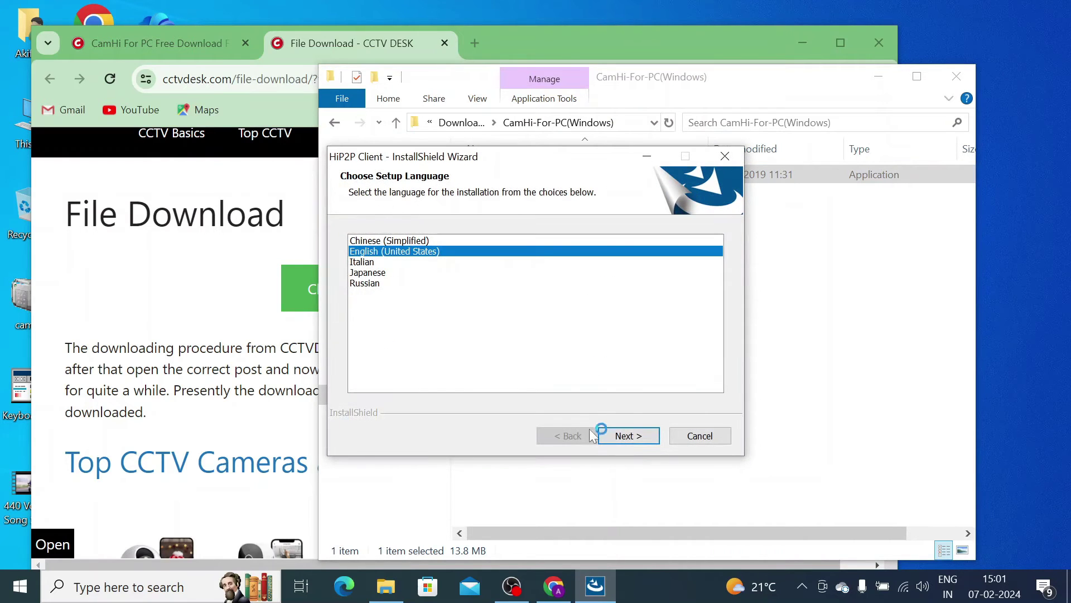
click(616, 441)
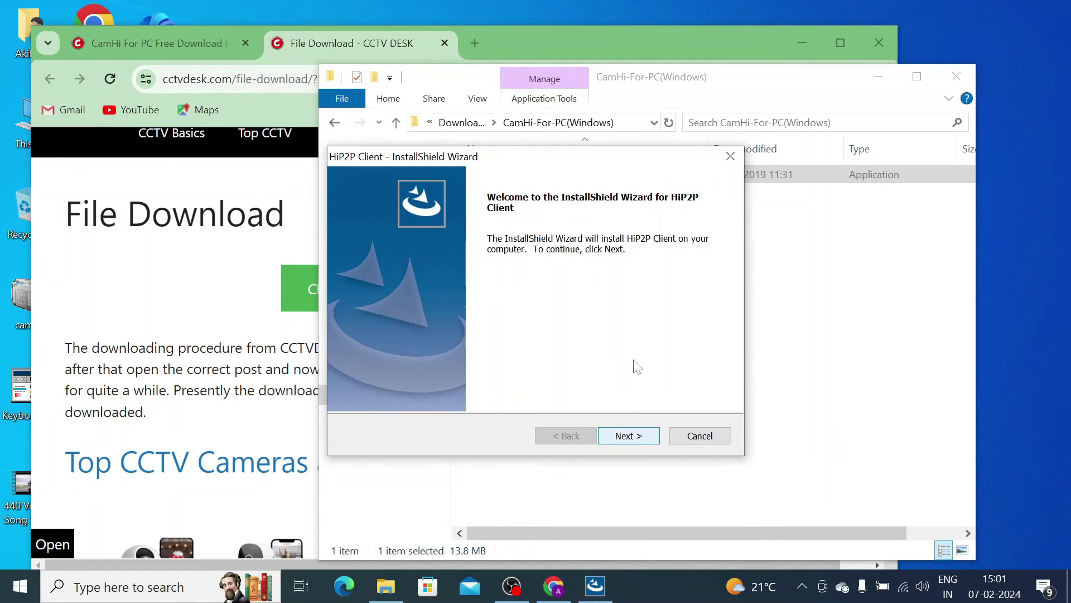
click(629, 436)
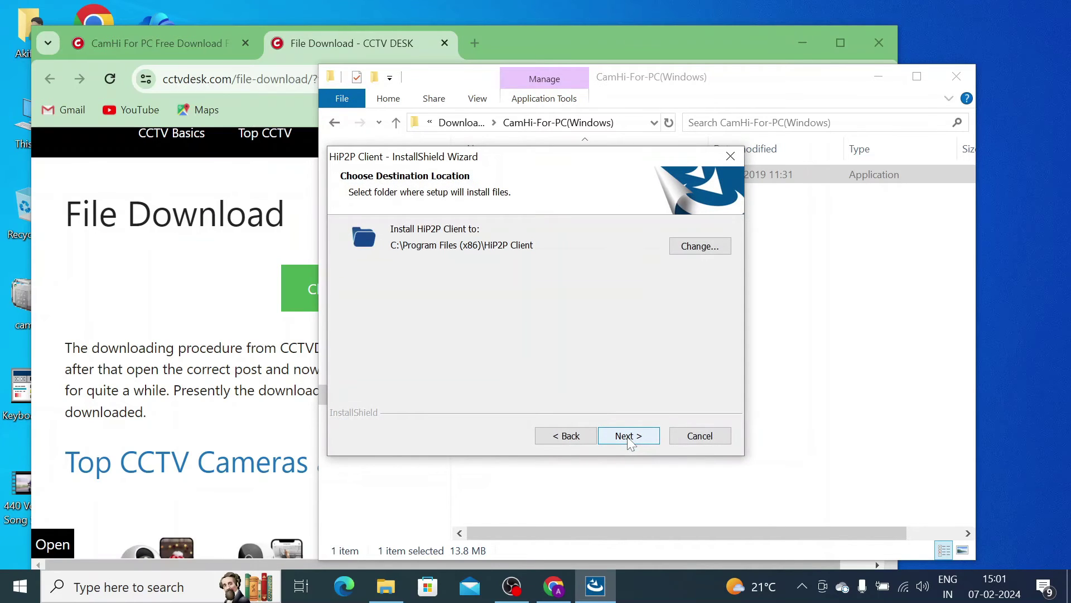
click(629, 436)
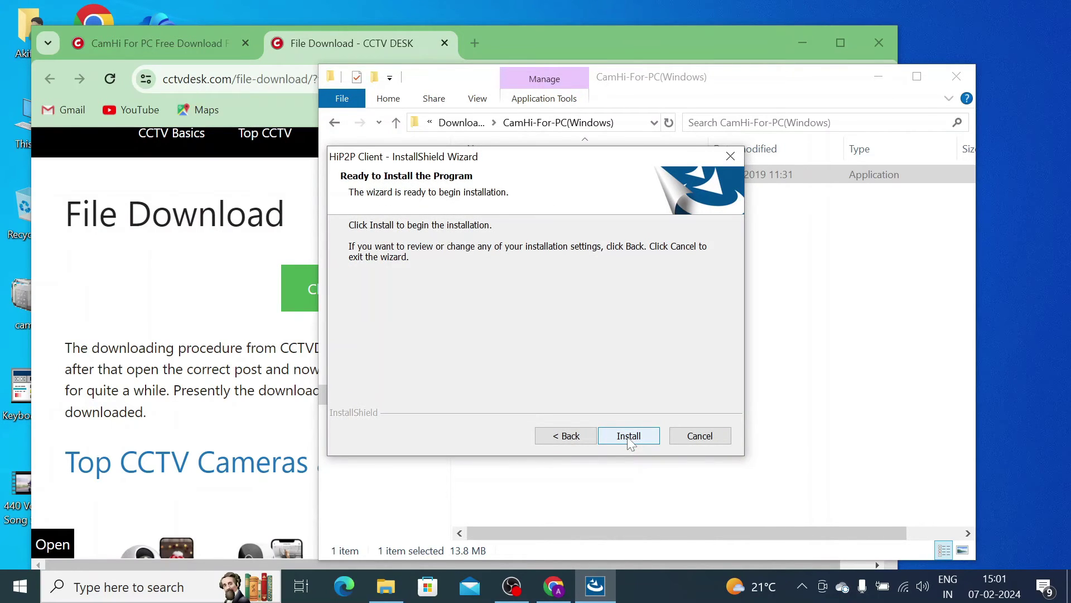
click(629, 436)
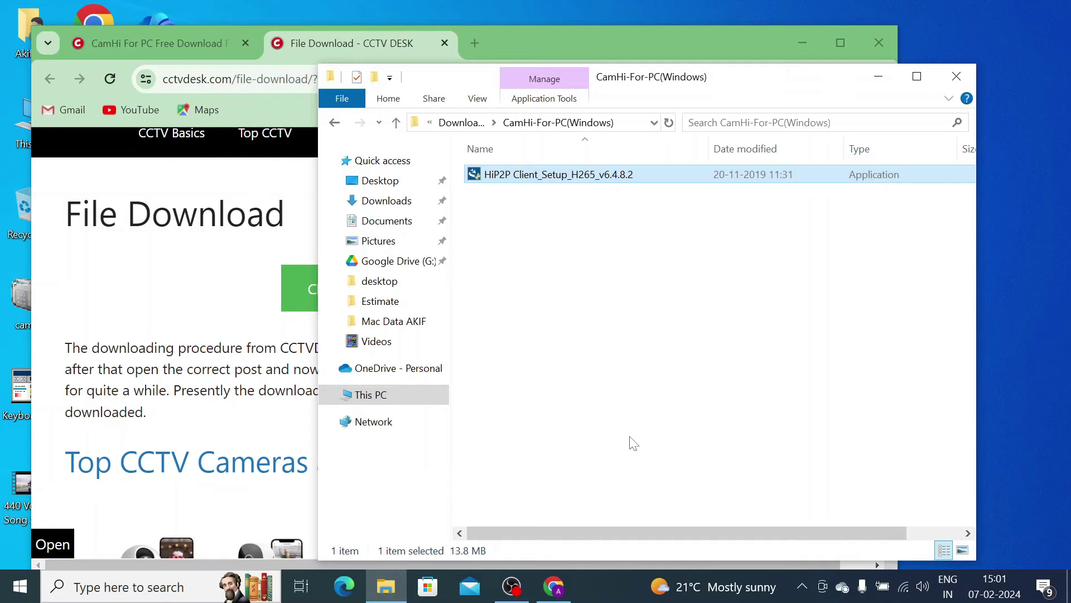
click(879, 75)
Step: Allow P2P Client through Windows Defender Firewall so its nine-pane main window opens
click(804, 43)
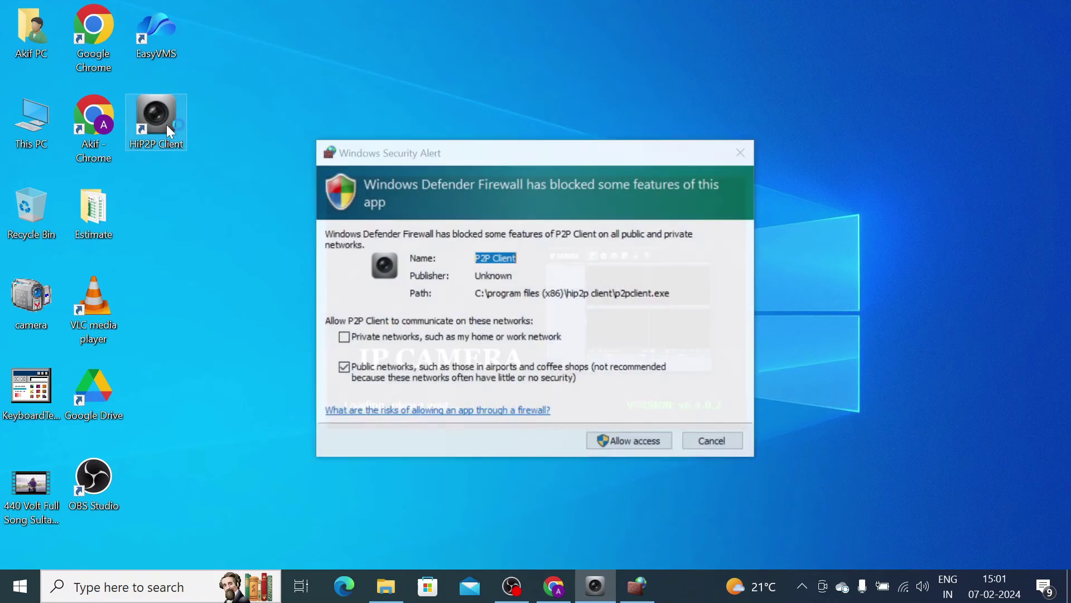
click(619, 444)
click(620, 443)
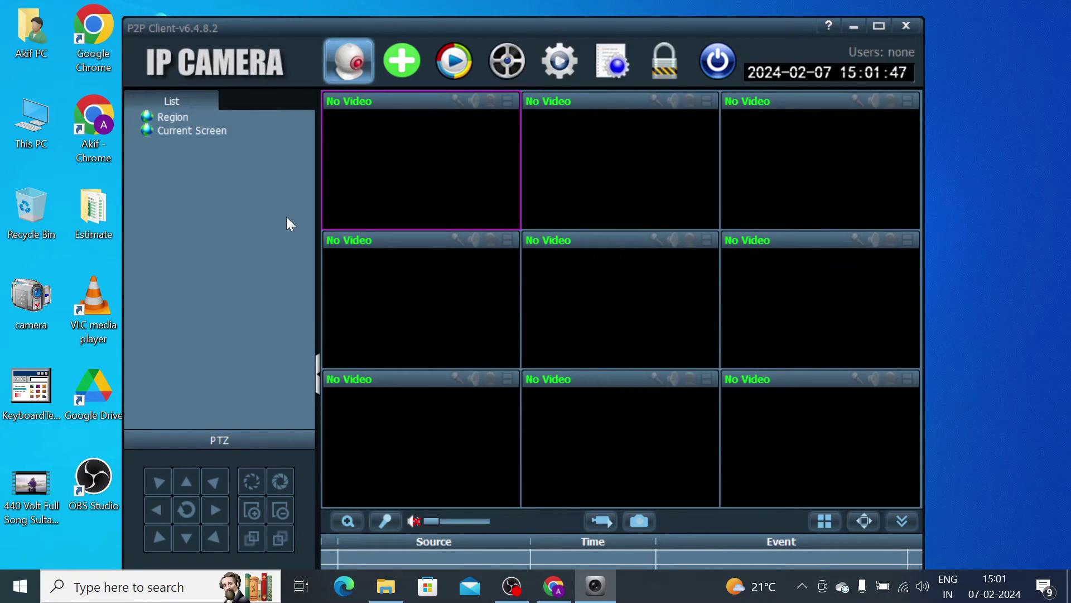
Step: Log into the client's Config and add an area named A under Region
click(553, 68)
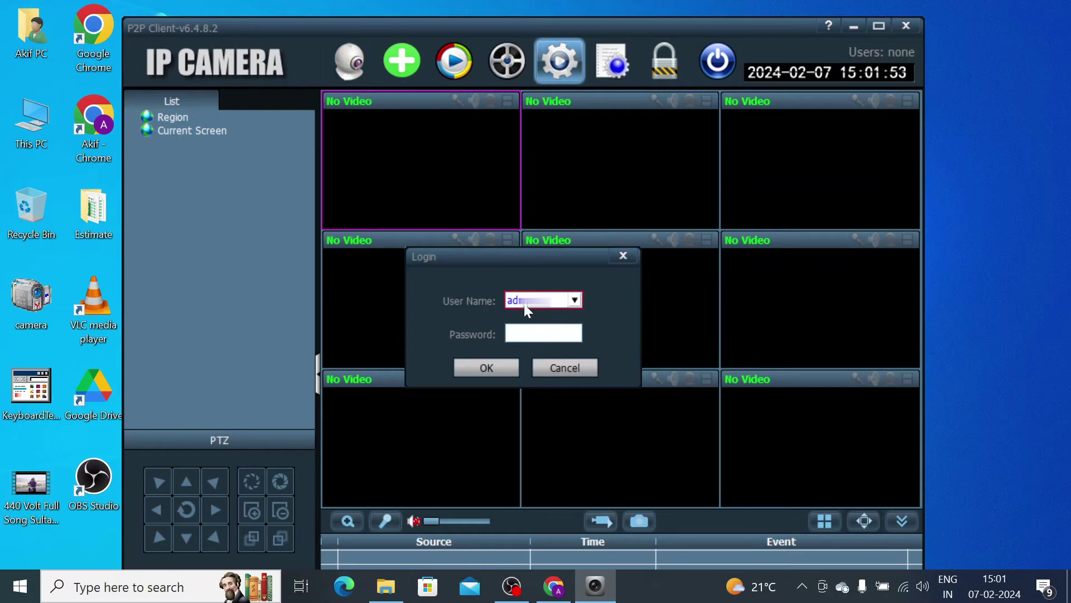
click(481, 366)
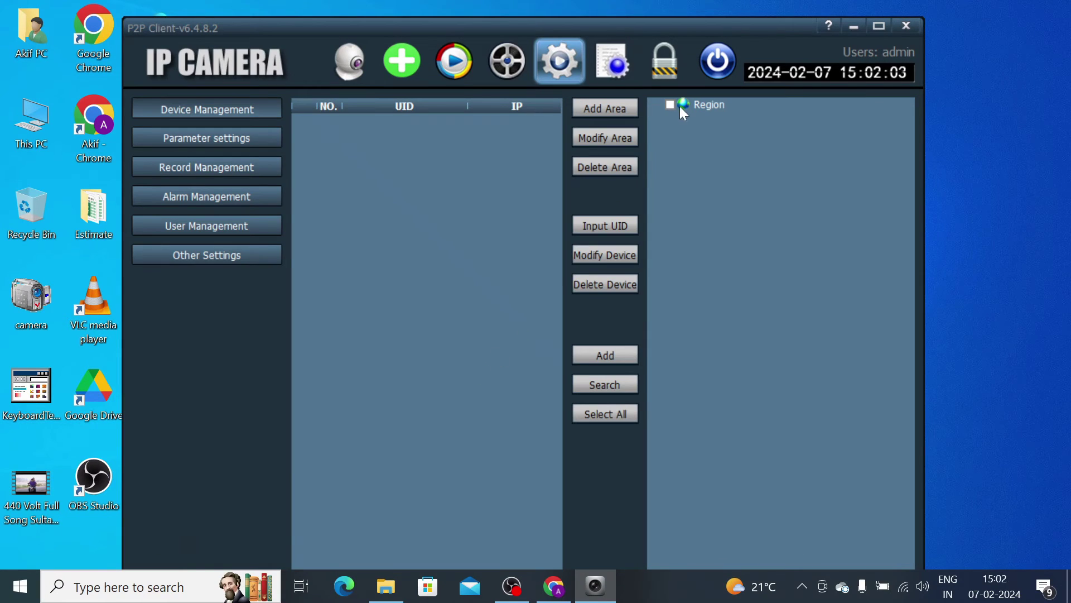
click(669, 104)
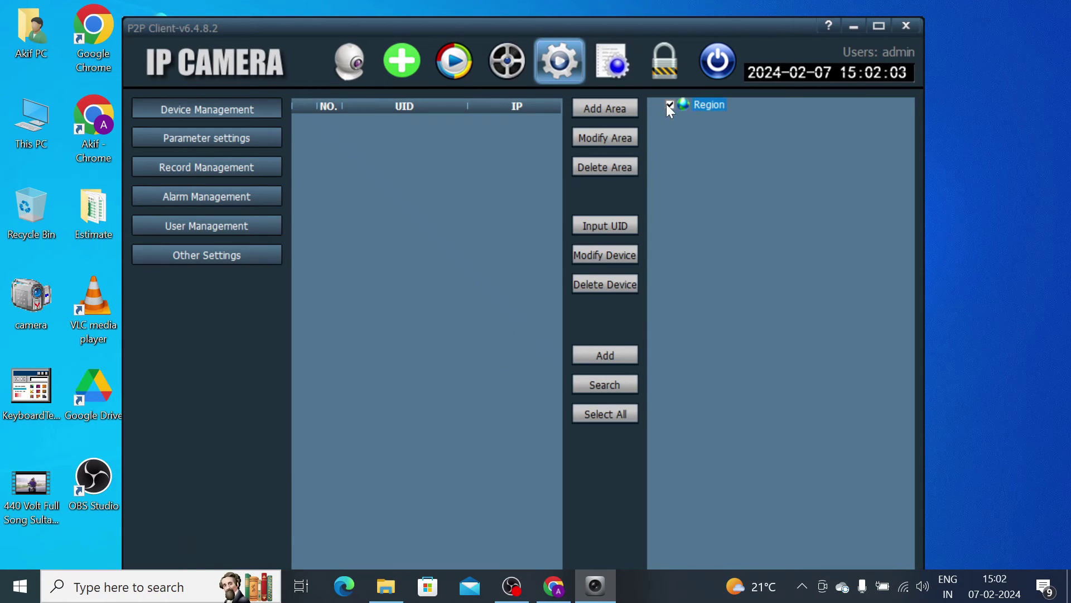
click(603, 113)
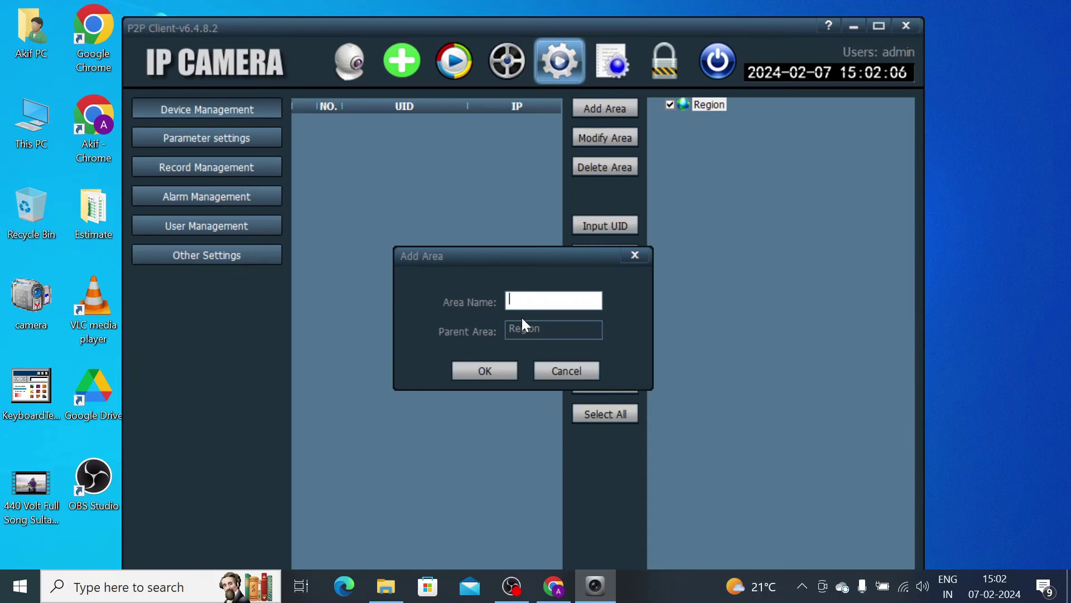
text(A)
click(481, 373)
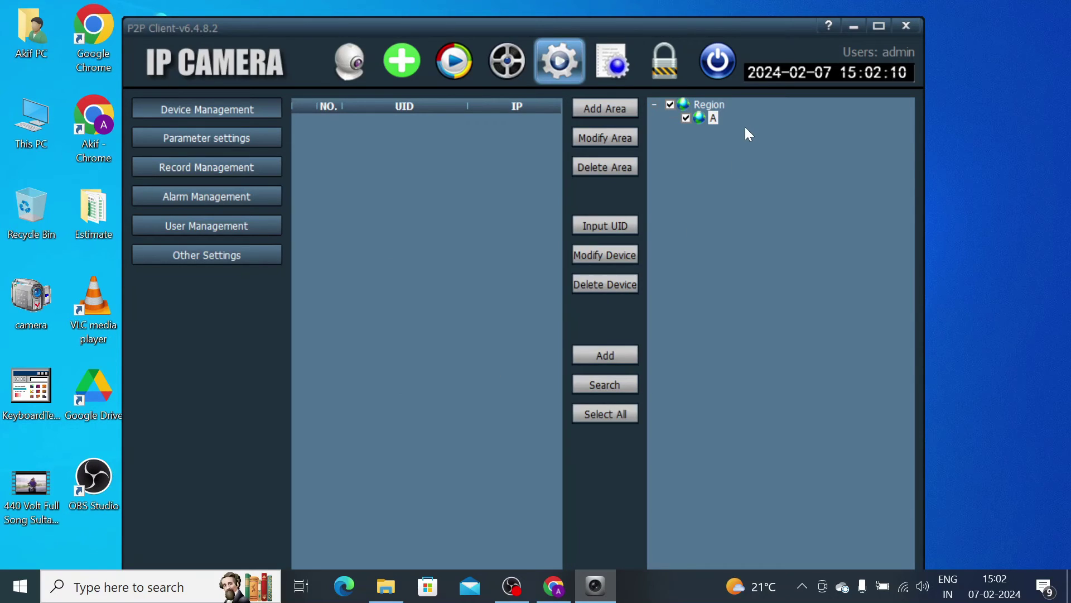
Step: Enter the camera's UID, name it 'Test Device', and replace the password with the camera's password
click(616, 225)
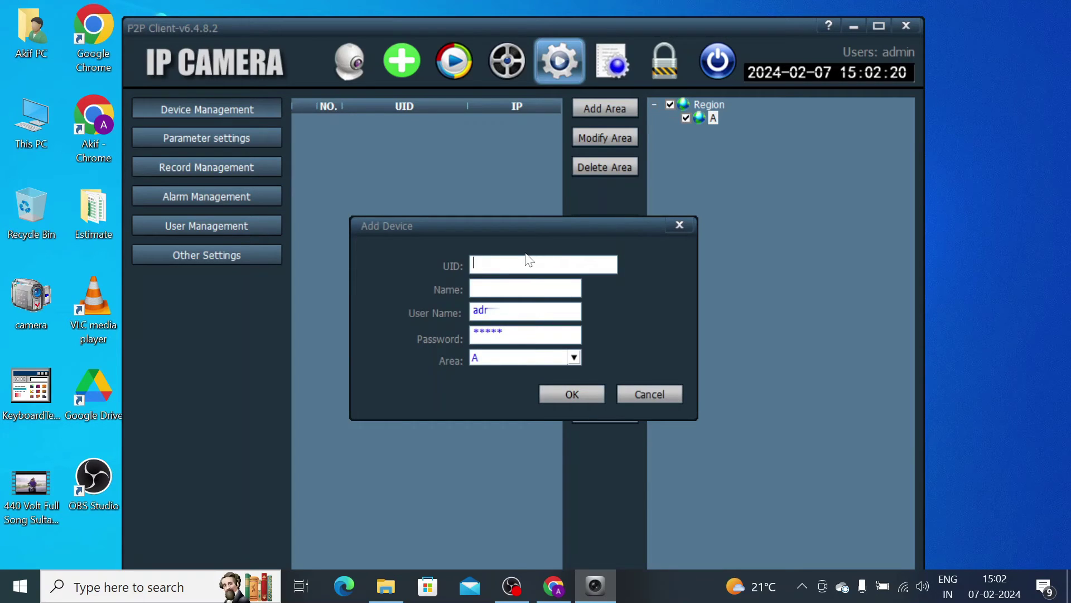
text(09AA)
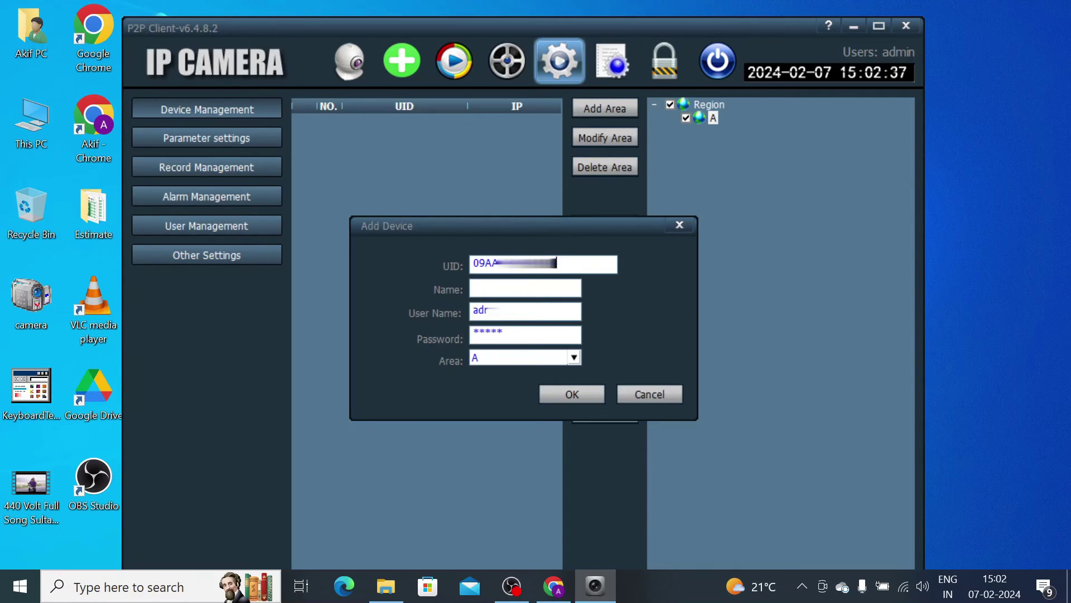
text(G)
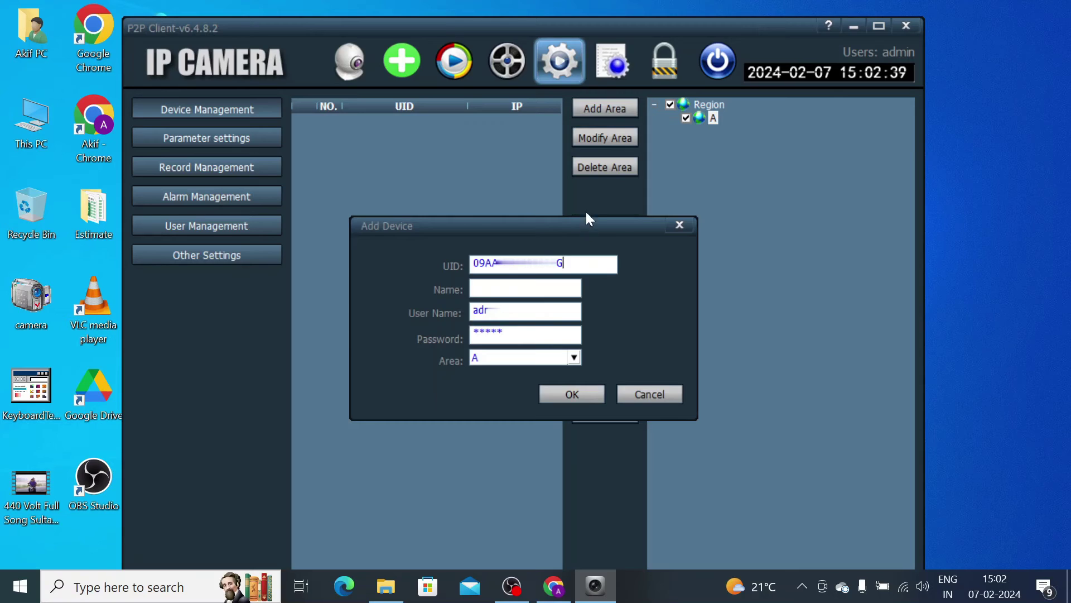
key(Tab)
text(Test Device)
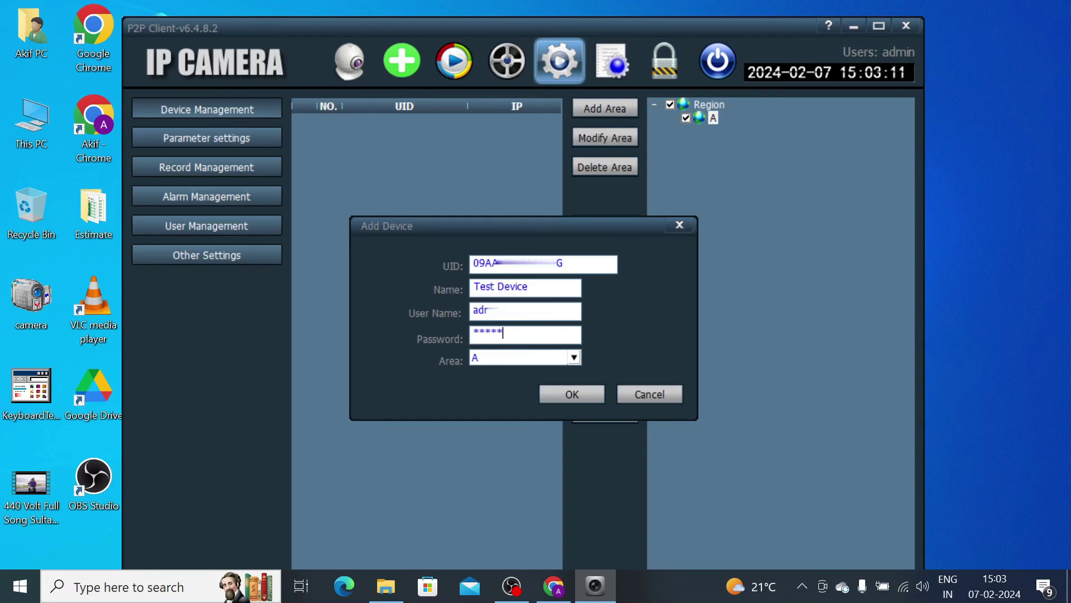
drag(503, 332, 467, 327)
text(******)
Step: Save Test Device, then connect it in Preview so its live feed fills the first cell
click(557, 394)
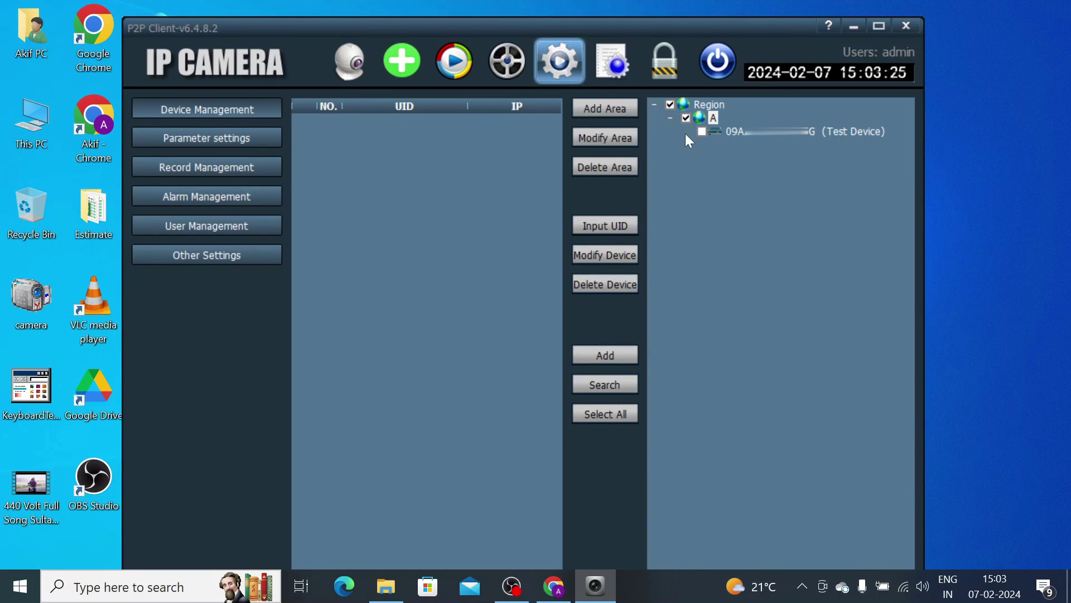
click(355, 74)
double_click(386, 136)
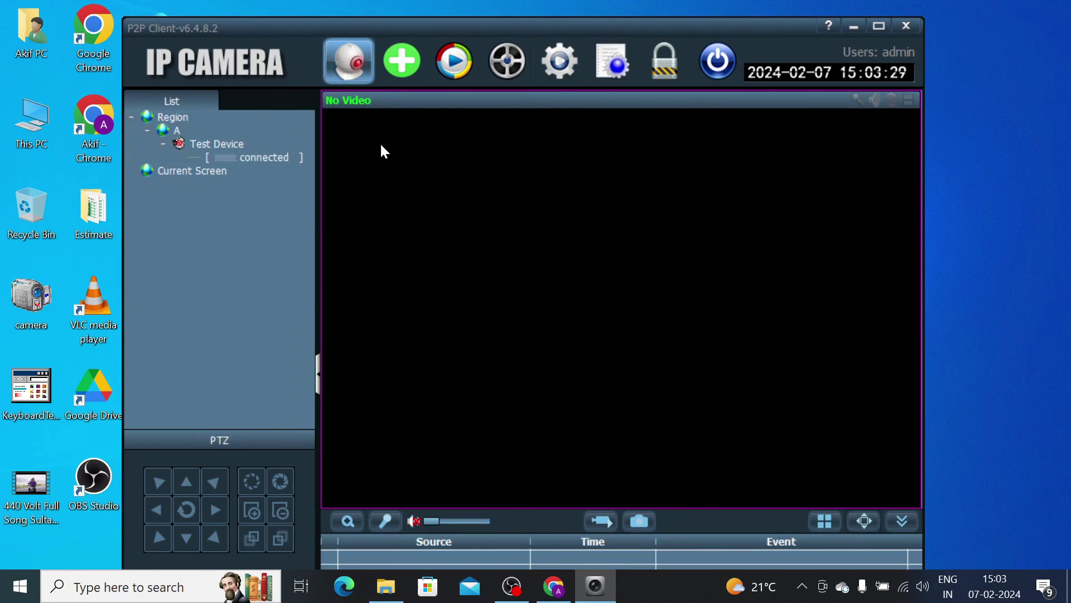
right_click(213, 143)
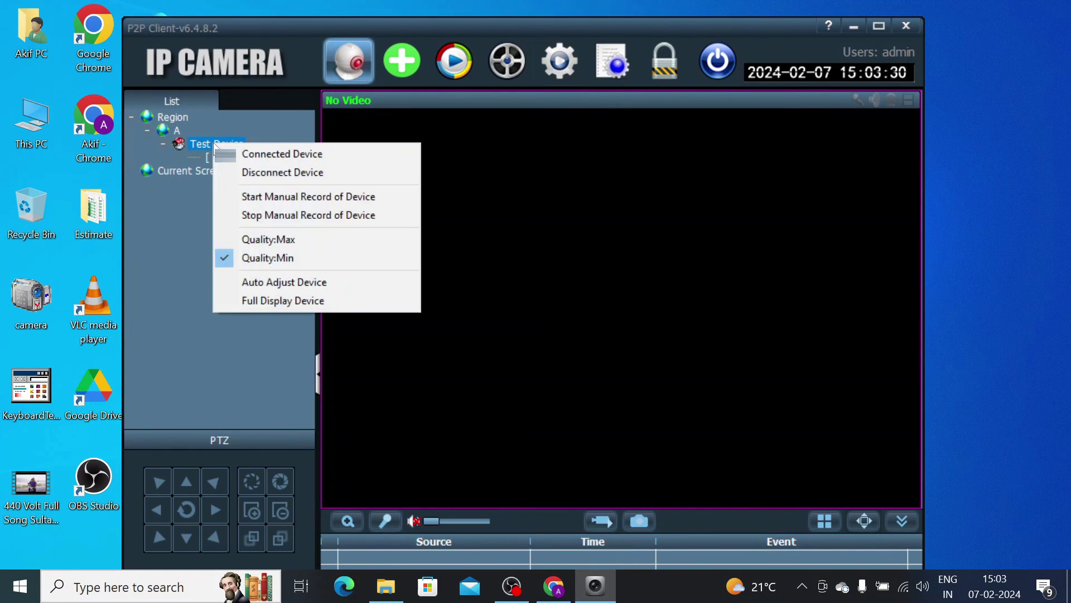
click(252, 155)
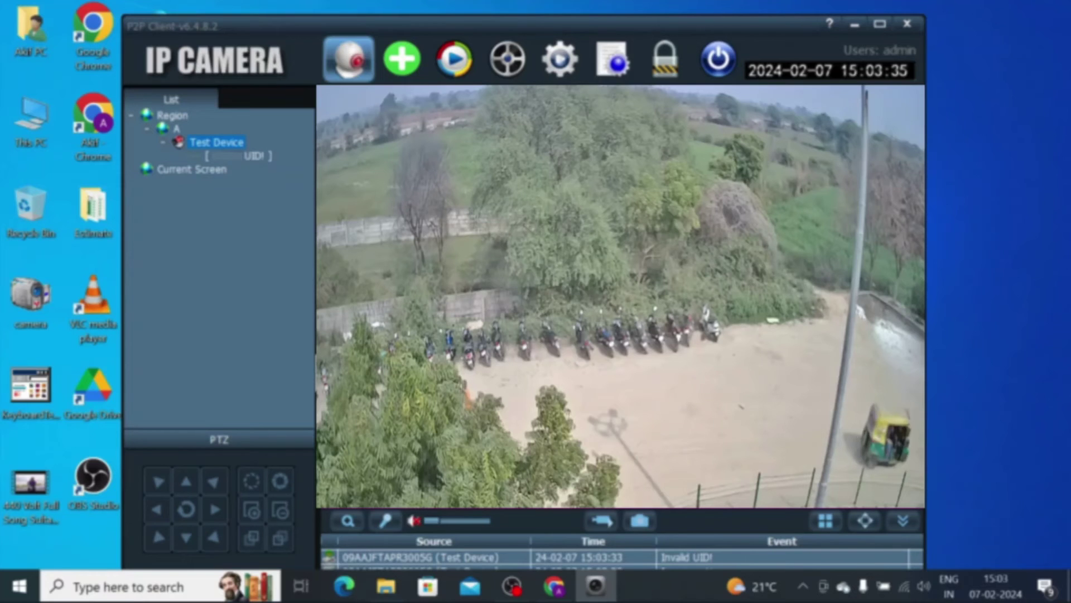